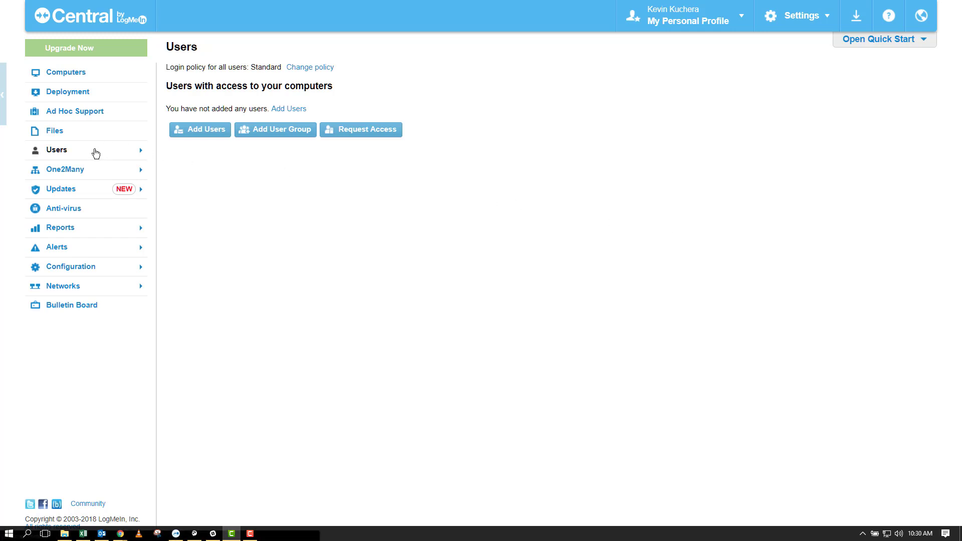
# Step: Open user management and create a user group named "IT Department" that includes users
pyautogui.click(93, 153)
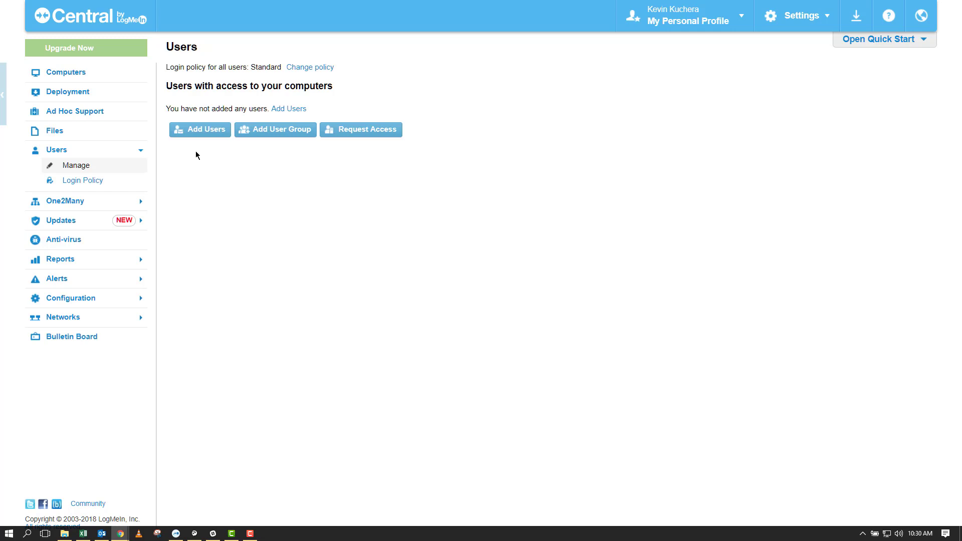
pyautogui.click(280, 131)
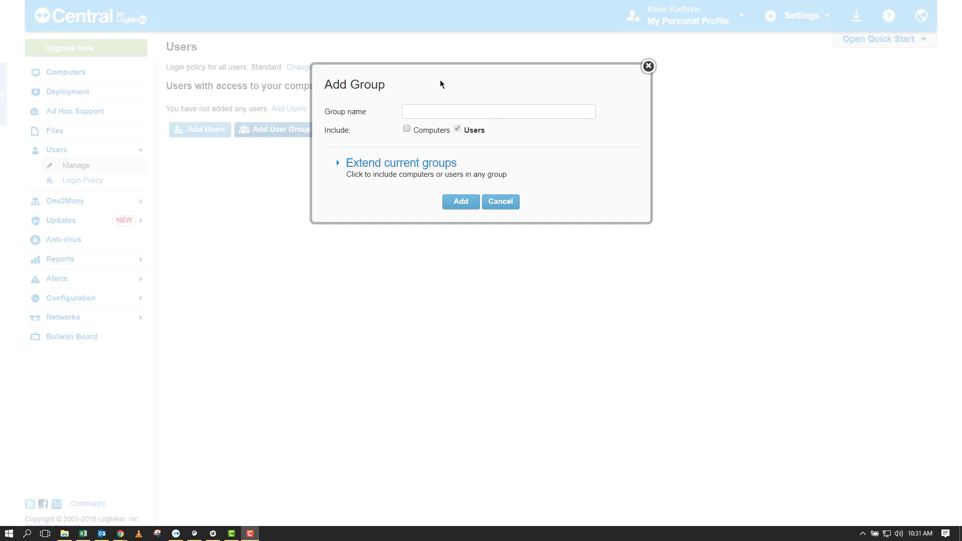
pyautogui.click(429, 111)
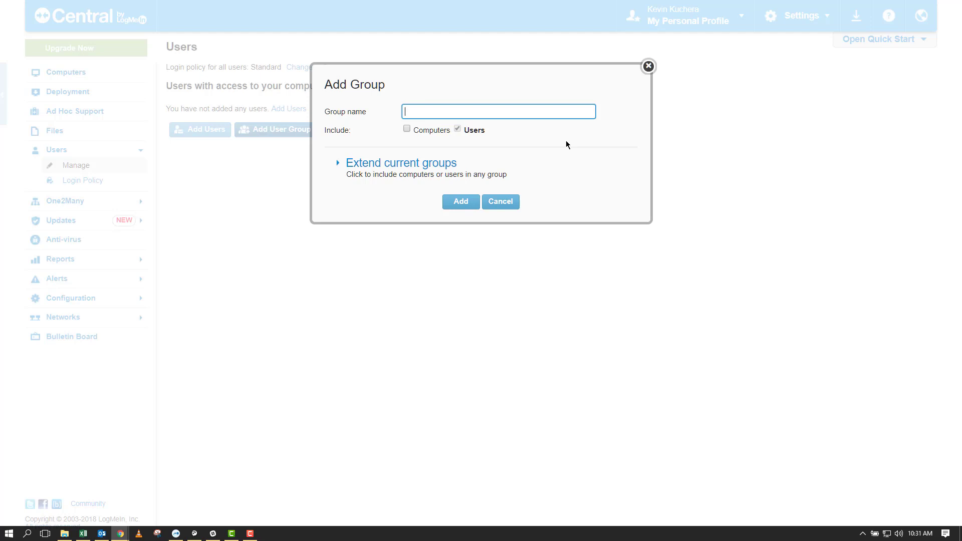
pyautogui.write('It Department')
pyautogui.click(465, 202)
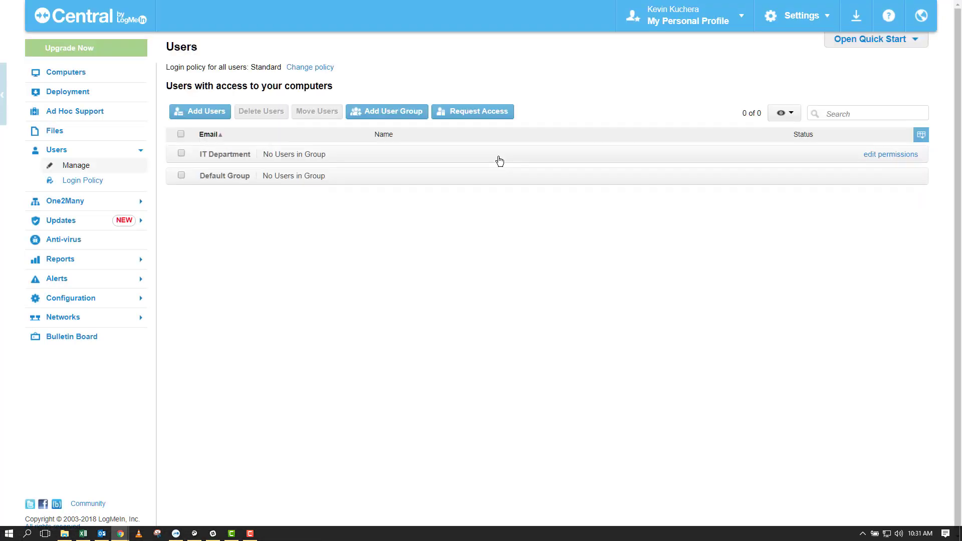
# Step: Add a second user group named "Marketing Department"
pyautogui.click(381, 114)
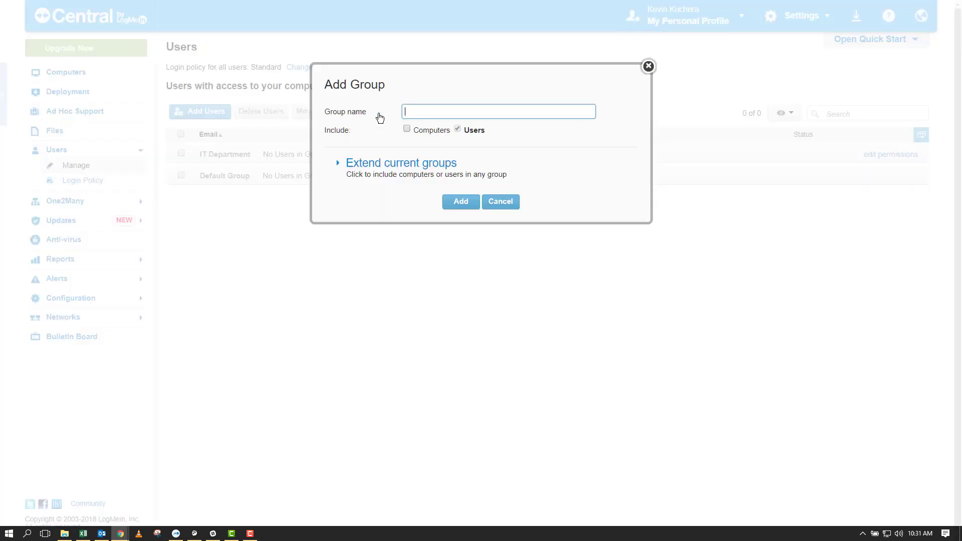
pyautogui.write('Marke')
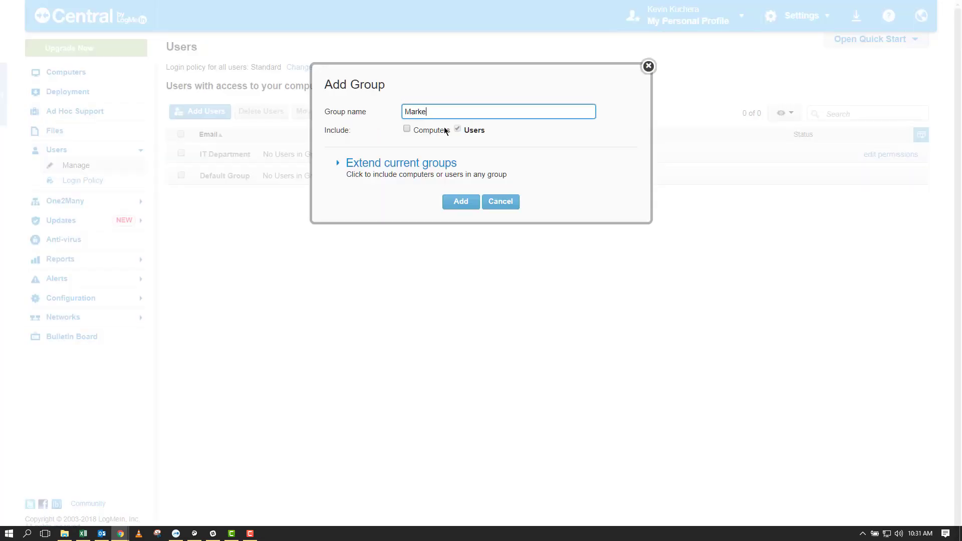
pyautogui.write('ting Department')
pyautogui.click(461, 201)
# Step: Add a third user group named "Sales"
pyautogui.click(354, 112)
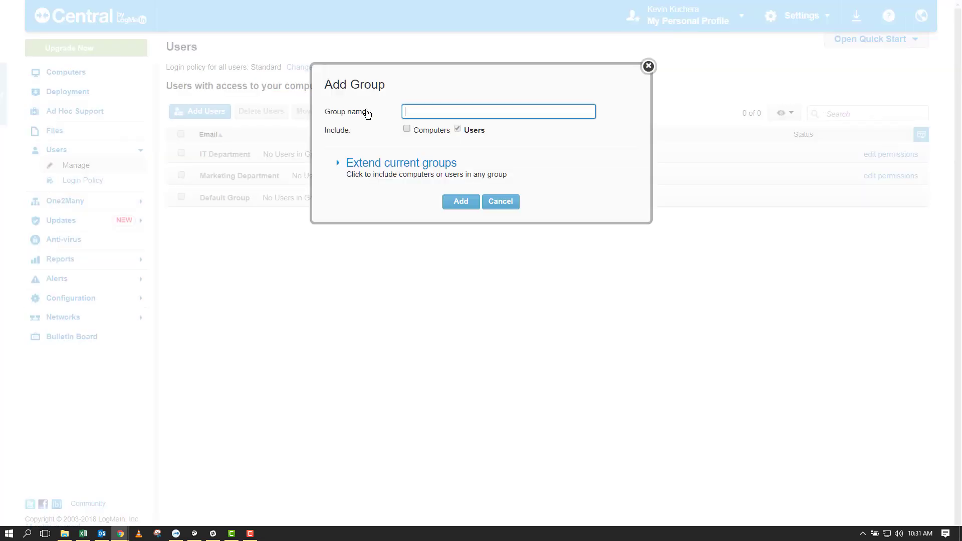
pyautogui.write('Sales')
pyautogui.click(460, 202)
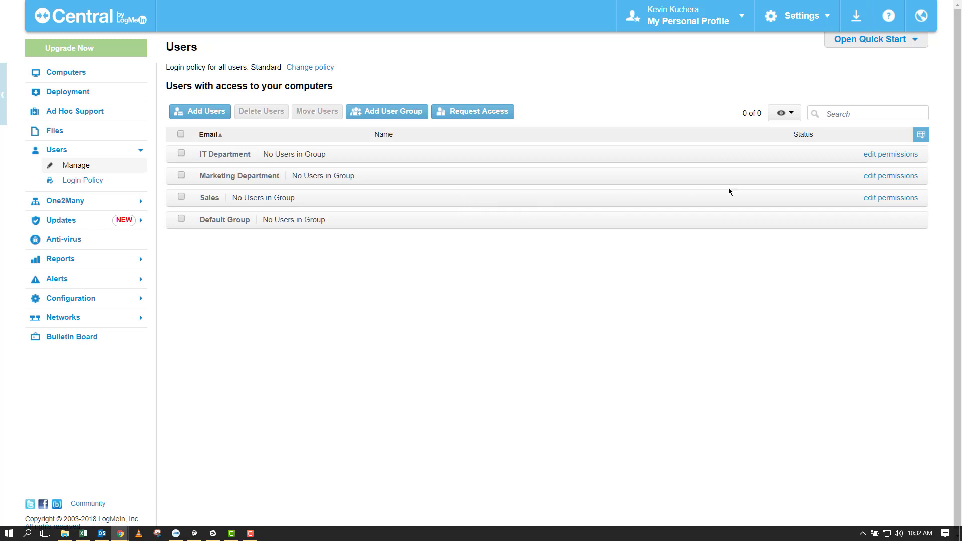
# Step: Grant all permissions to the IT Department group and save its permissions
pyautogui.click(884, 156)
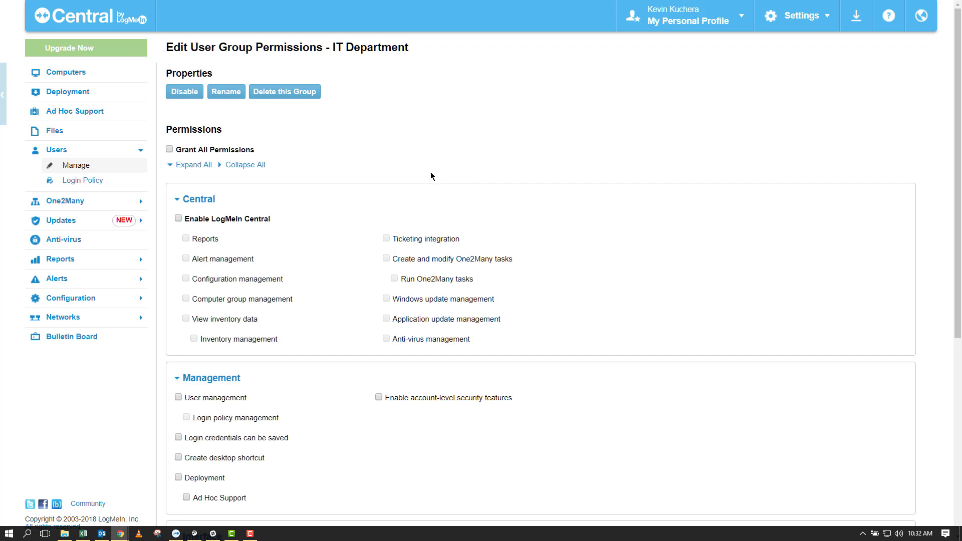
pyautogui.scroll(-3, 431, 176)
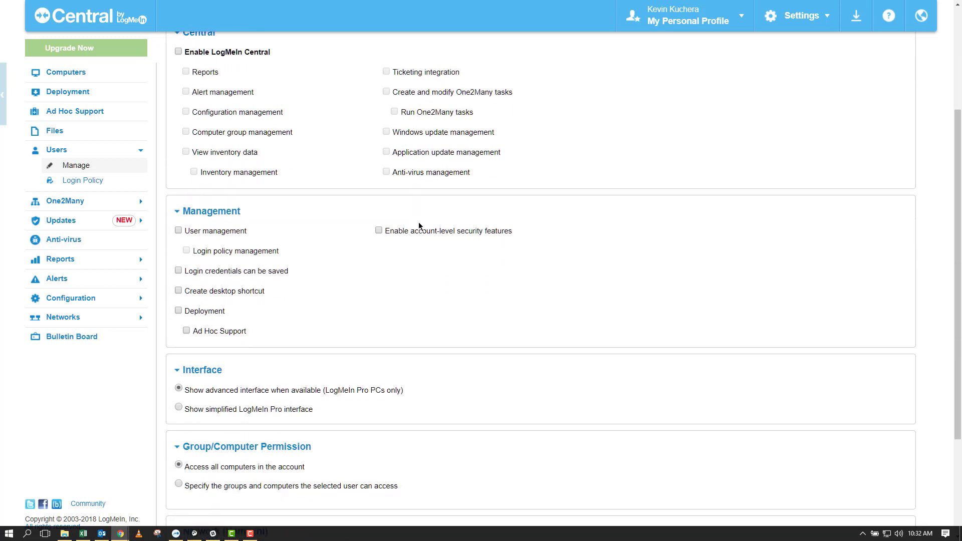
pyautogui.scroll(-3, 419, 225)
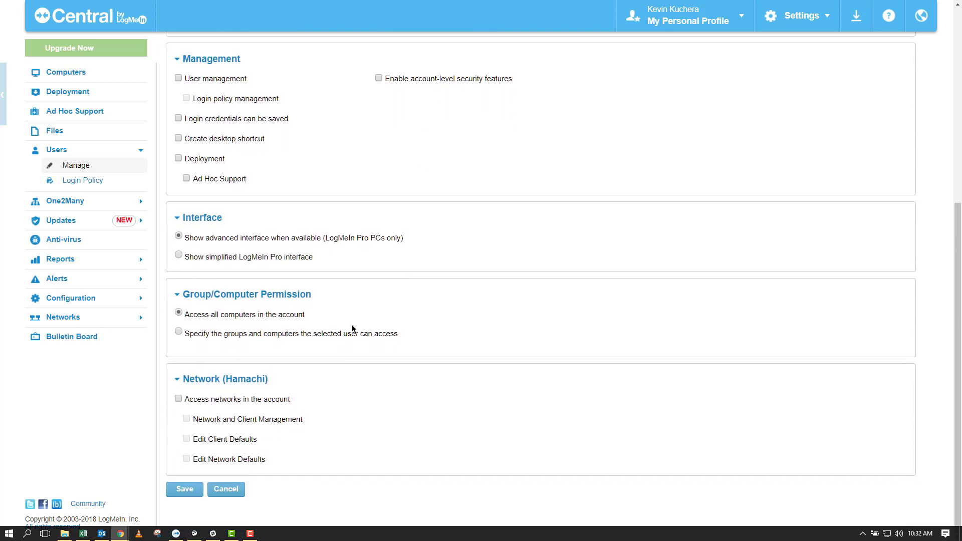
pyautogui.scroll(4, 448, 308)
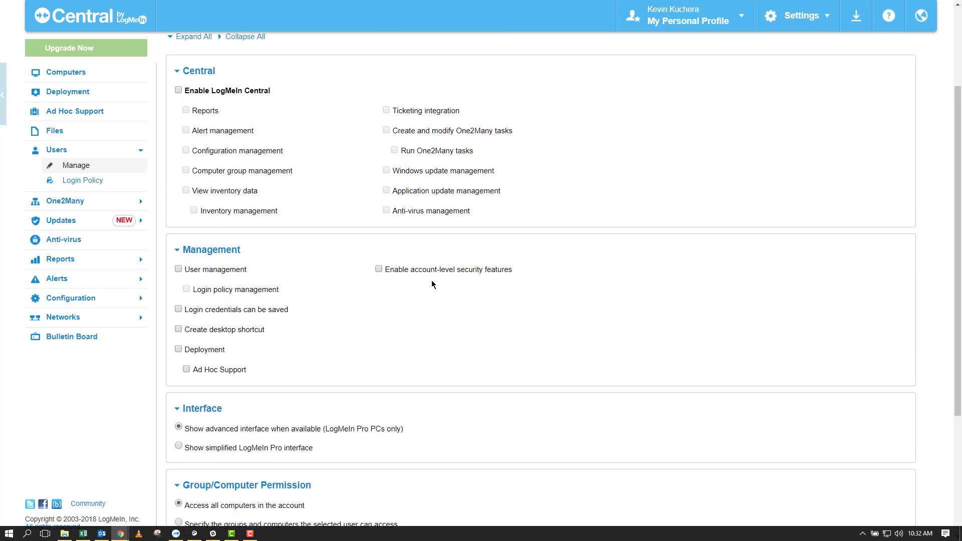
pyautogui.scroll(3, 421, 270)
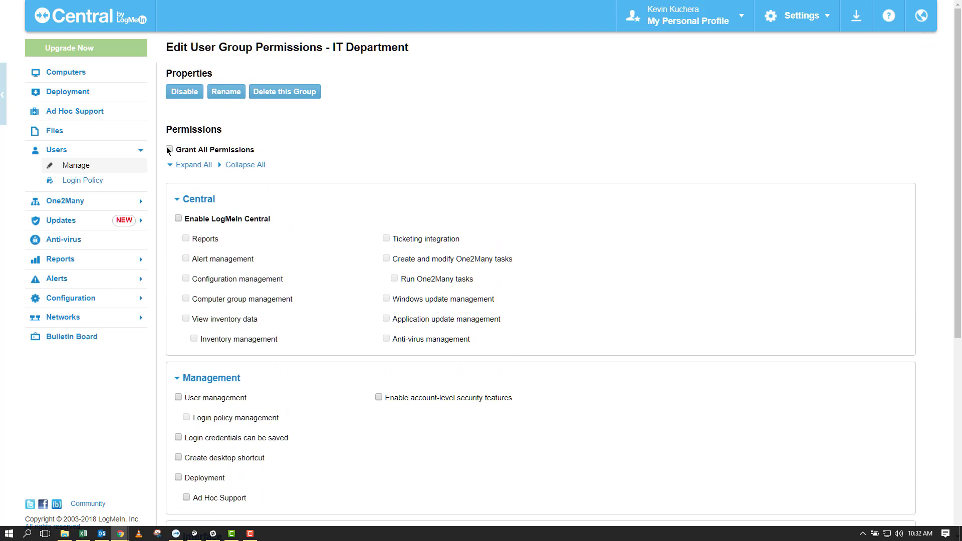
pyautogui.click(169, 150)
pyautogui.scroll(-4, 338, 188)
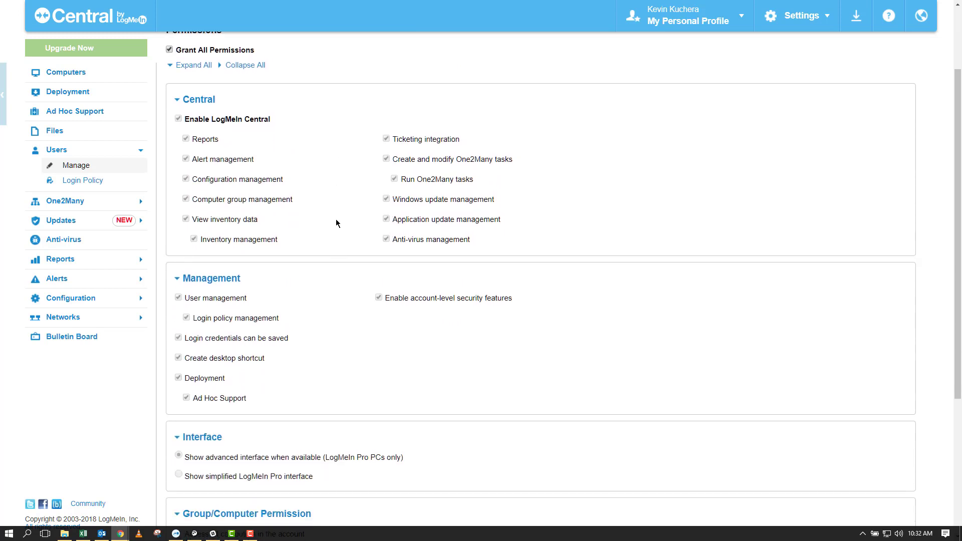
pyautogui.scroll(-3, 316, 281)
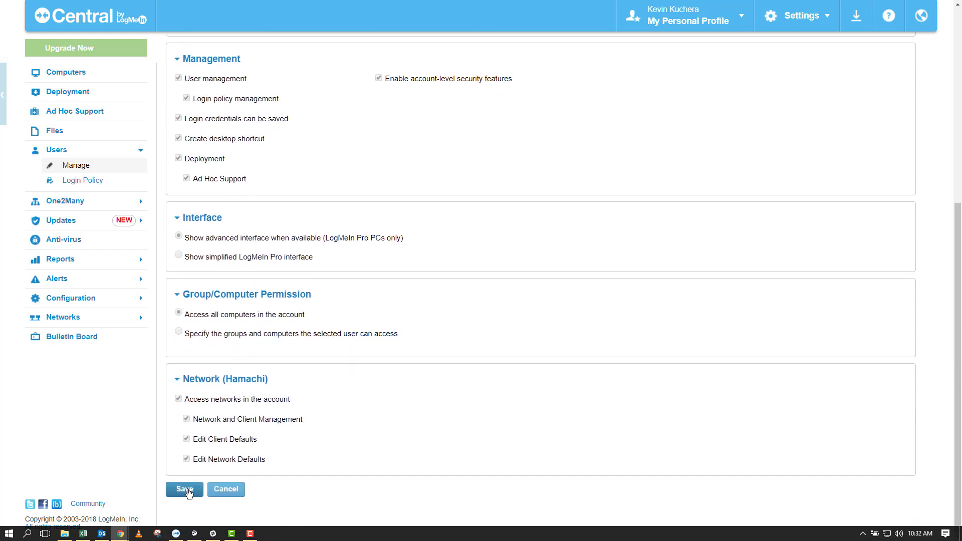
pyautogui.click(186, 490)
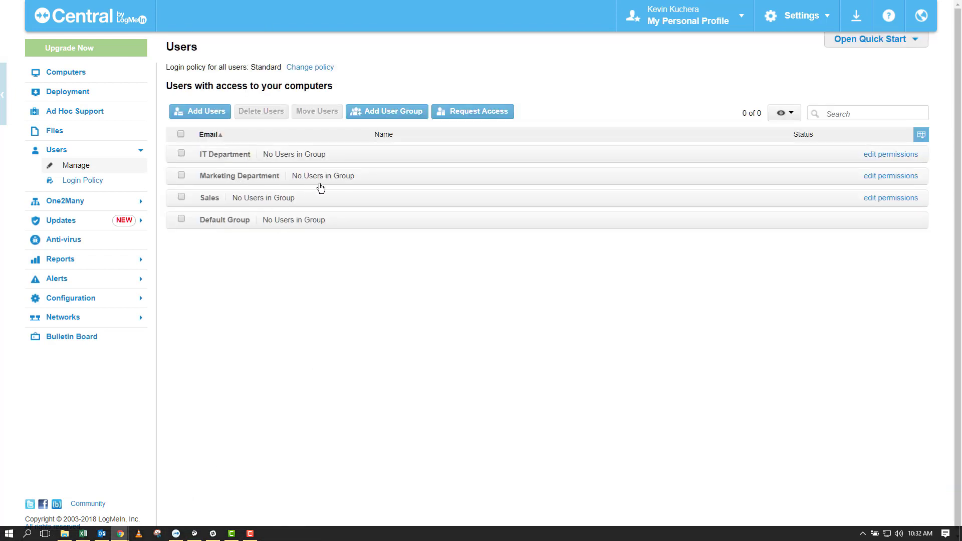
# Step: Enable LogMeIn Central for the Marketing Department group with the Reports, View inventory data and Ticketing integration permissions
pyautogui.click(895, 177)
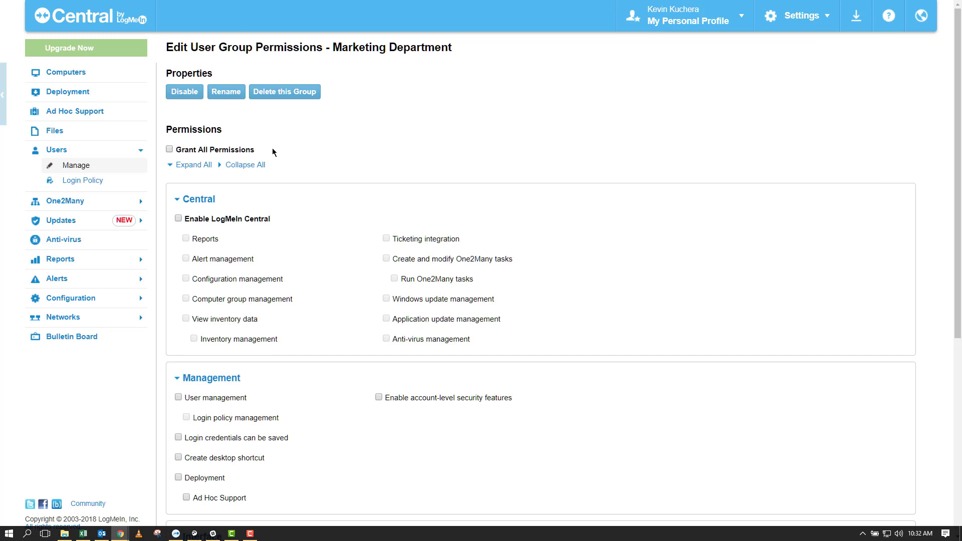
pyautogui.click(179, 219)
pyautogui.click(186, 239)
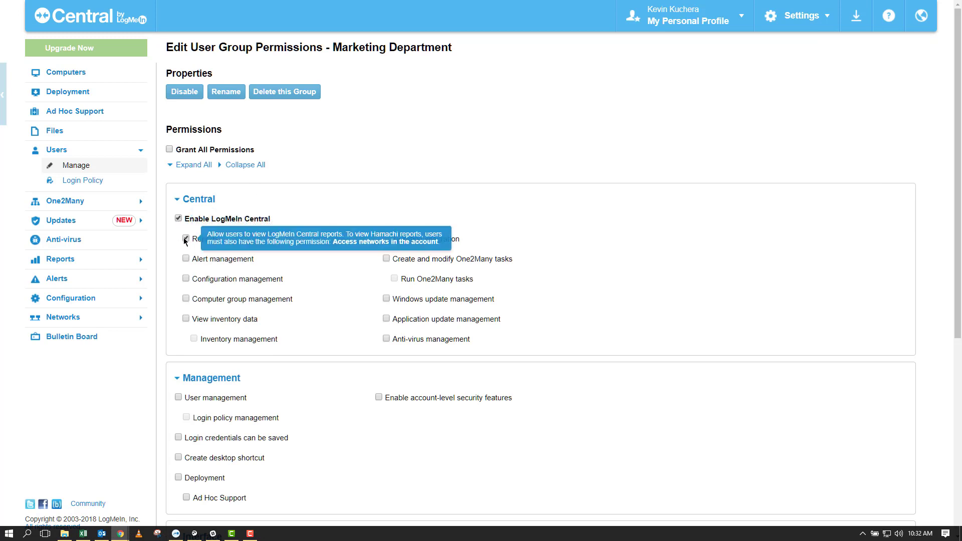
pyautogui.click(185, 319)
pyautogui.click(386, 239)
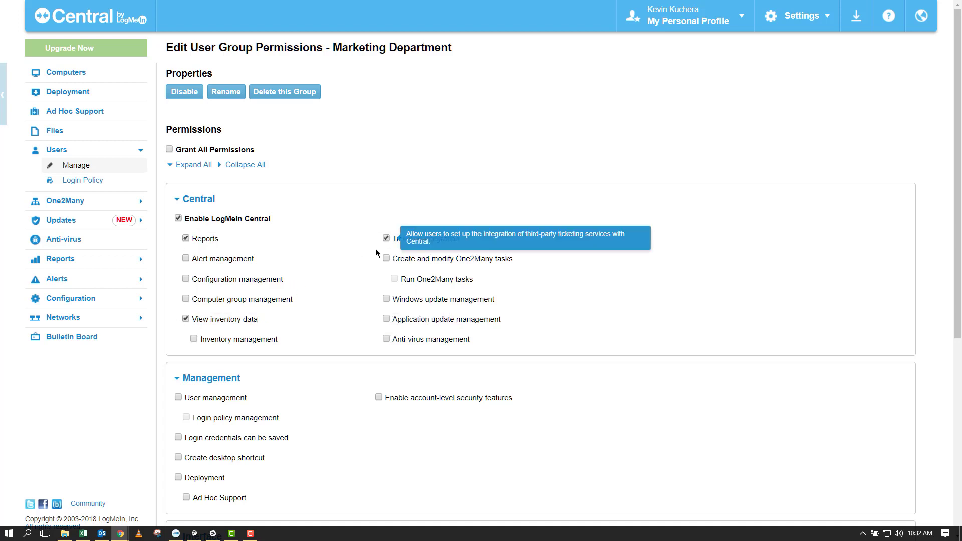
# Step: Allow the Marketing Department group to save login credentials and set it to show the simplified LogMeIn Pro interface
pyautogui.scroll(-1, 327, 296)
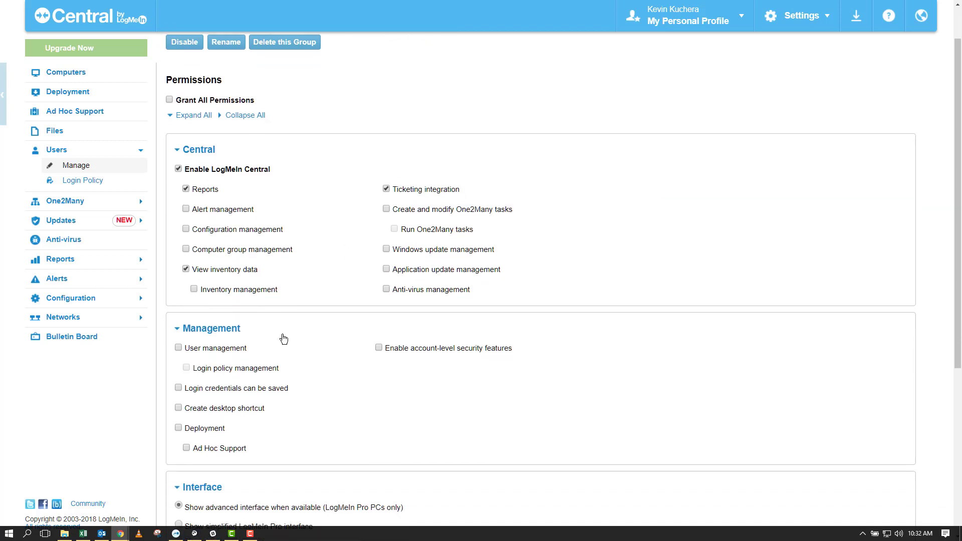
pyautogui.click(179, 387)
pyautogui.scroll(-2, 266, 340)
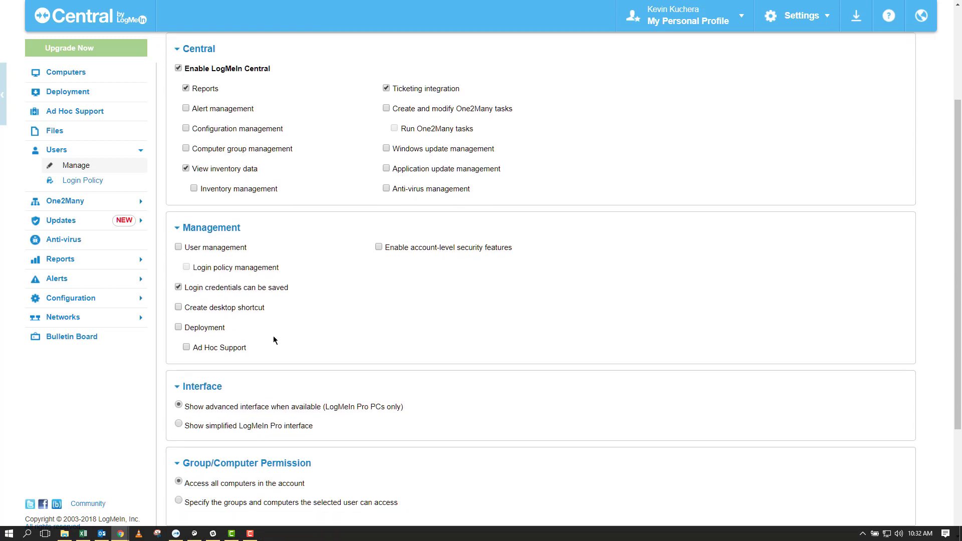
pyautogui.scroll(-2, 273, 340)
pyautogui.click(179, 340)
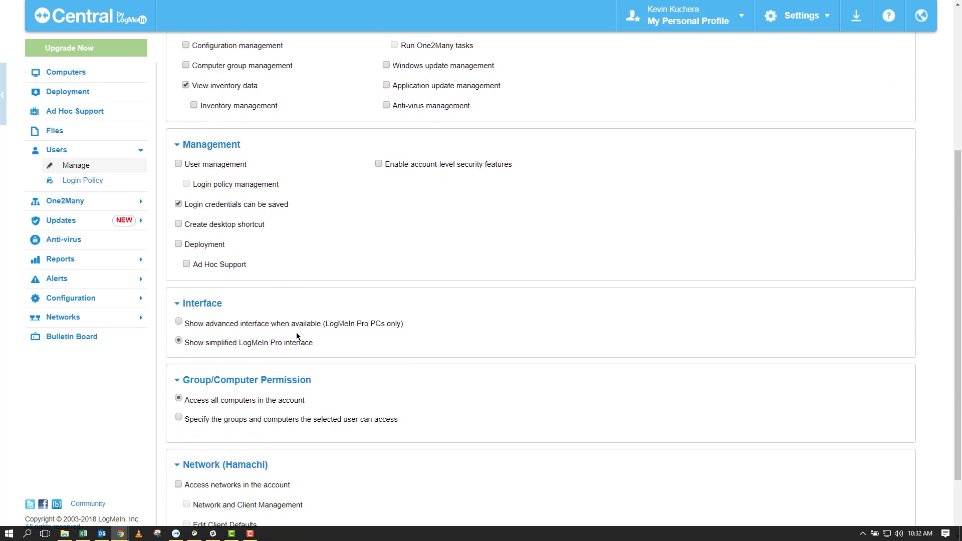
# Step: Restrict the Marketing Department group's computer access to the Boston, MA group and save its permissions
pyautogui.scroll(-2, 271, 326)
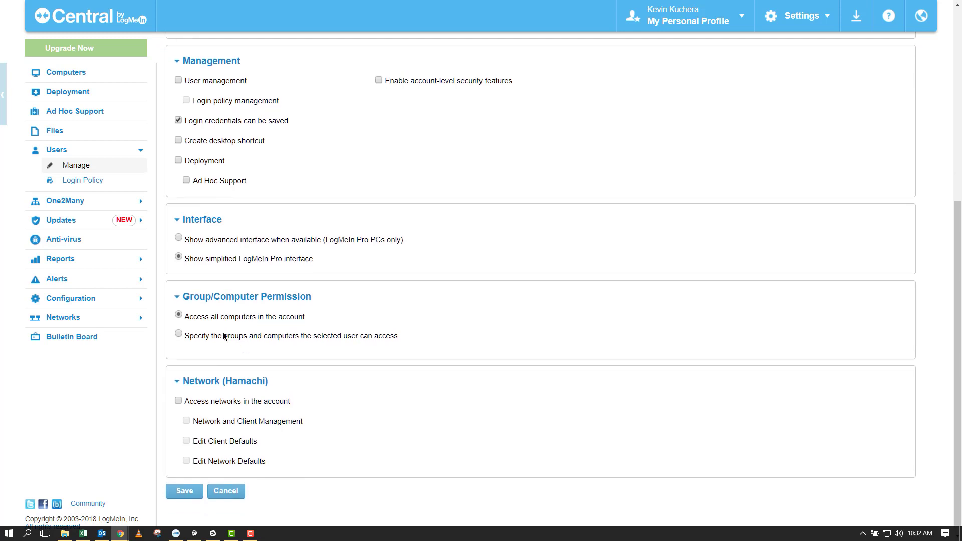
pyautogui.click(178, 334)
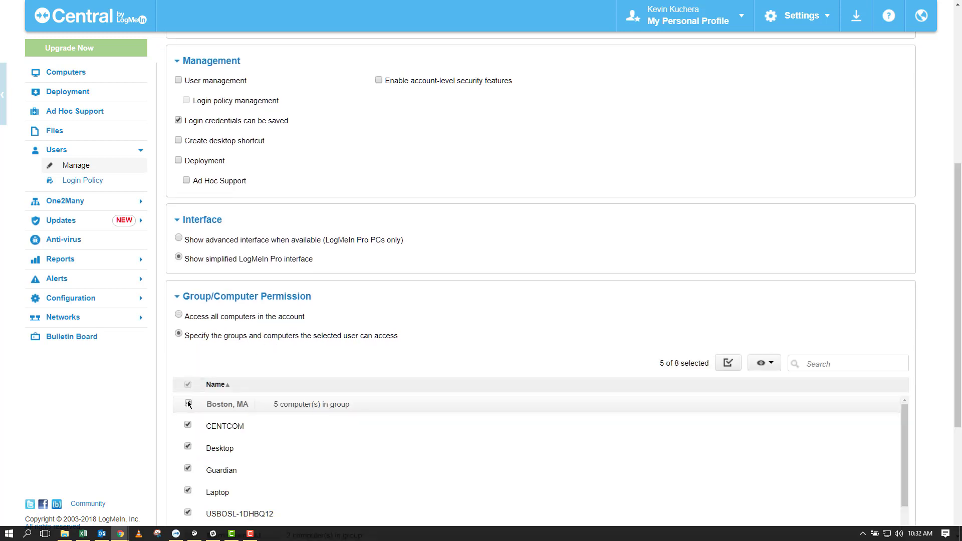
pyautogui.scroll(-4, 378, 324)
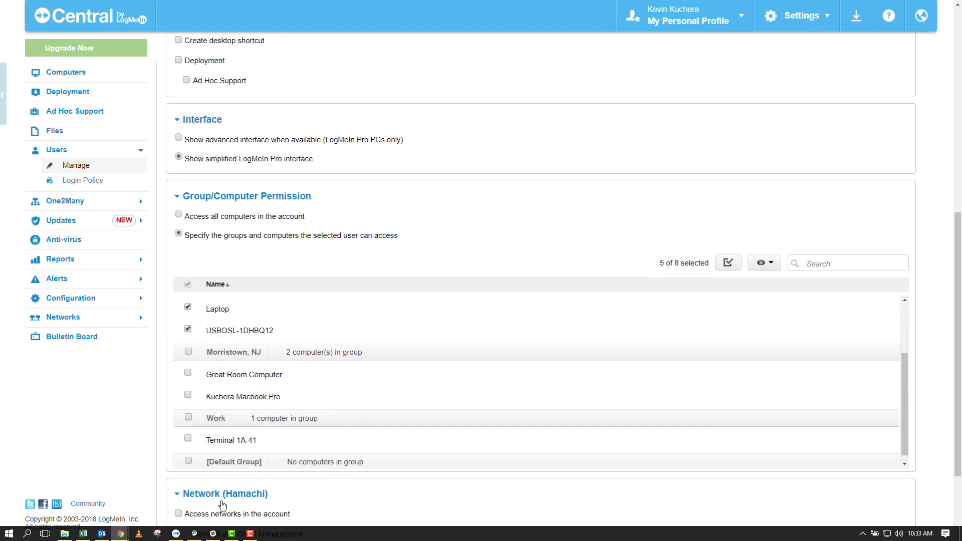
pyautogui.scroll(-2, 363, 434)
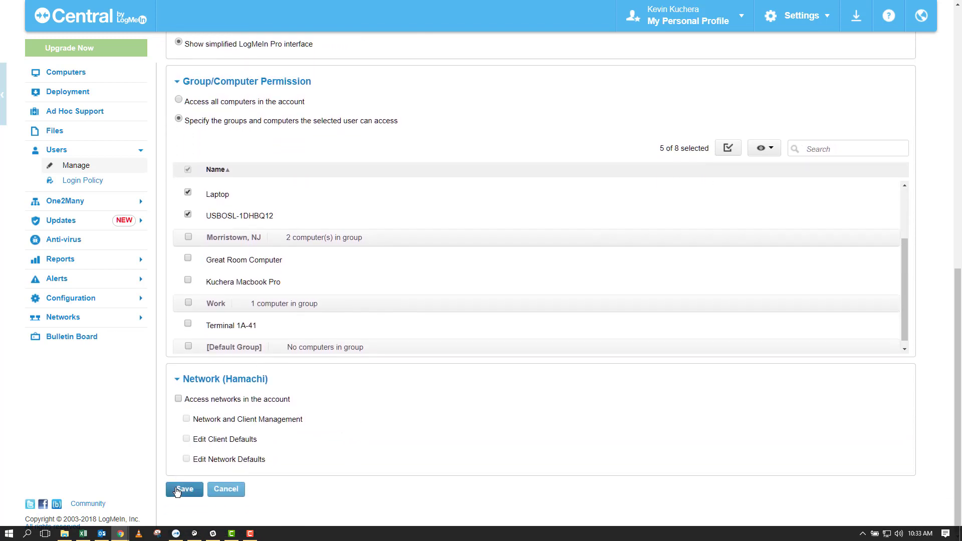
pyautogui.click(184, 489)
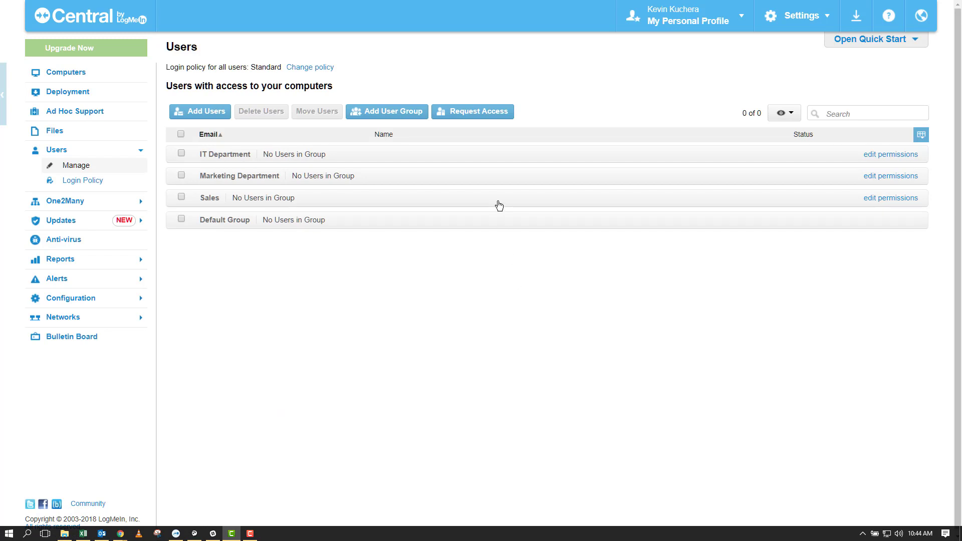
# Step: Review the Sales group's permissions and save them with access limited to specified groups and computers, none of them selected
pyautogui.click(878, 200)
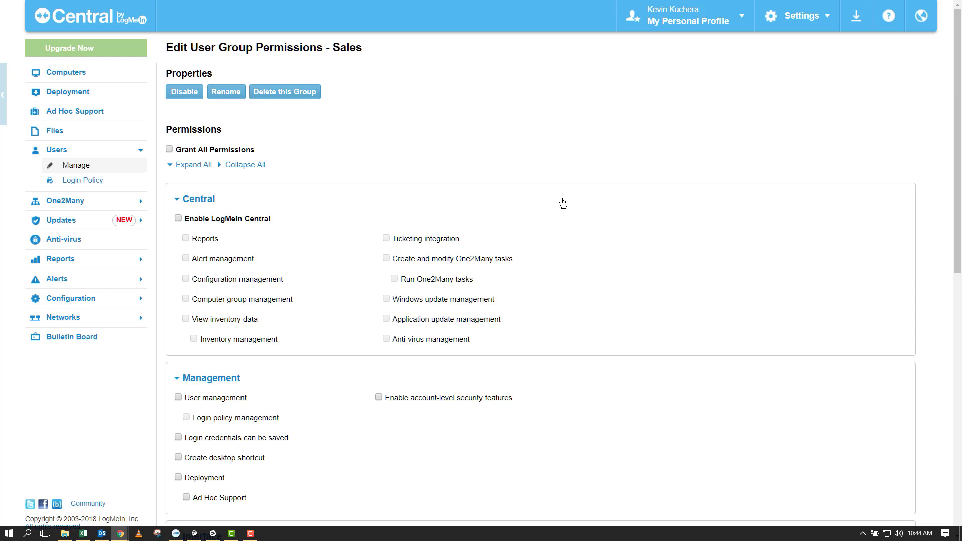
pyautogui.scroll(-1, 464, 208)
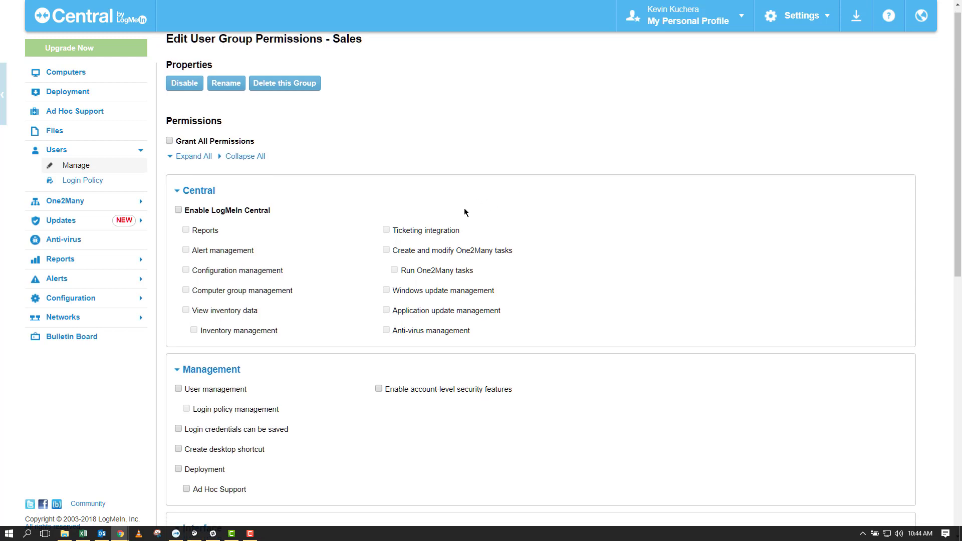
pyautogui.scroll(-4, 464, 208)
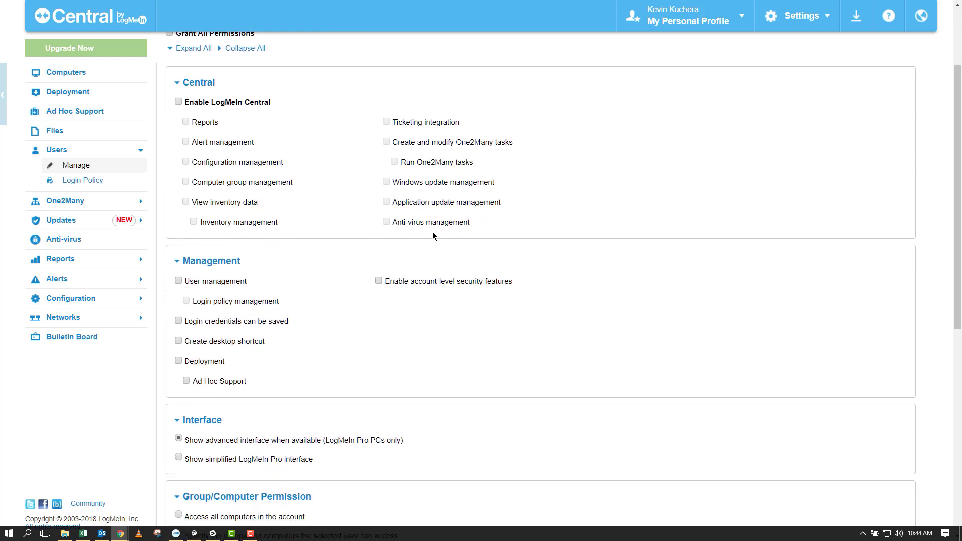
pyautogui.scroll(-4, 428, 241)
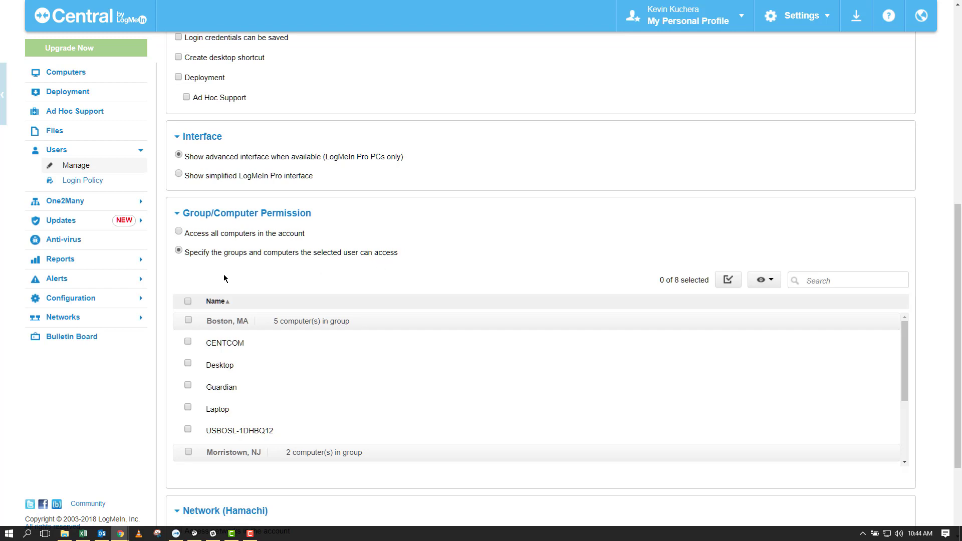
pyautogui.scroll(-2, 322, 358)
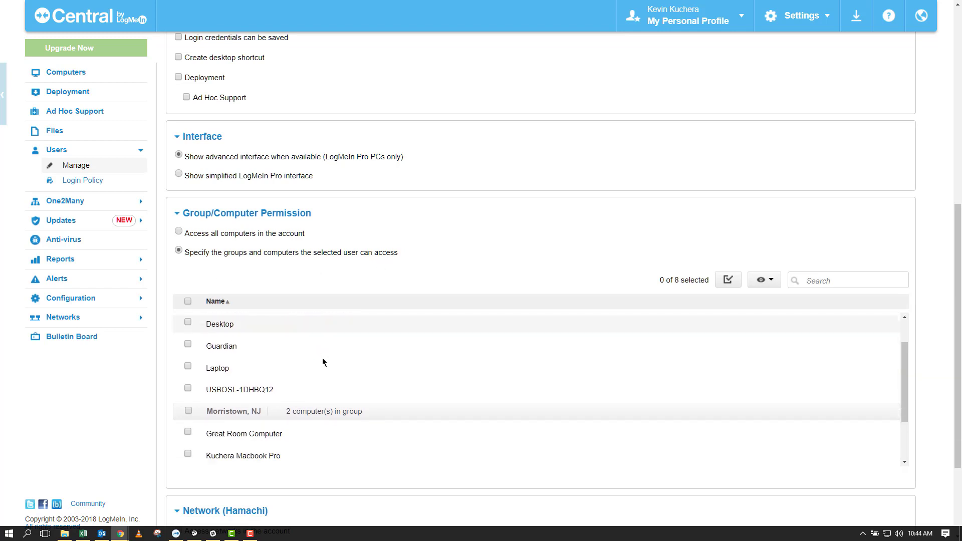
pyautogui.scroll(-4, 325, 364)
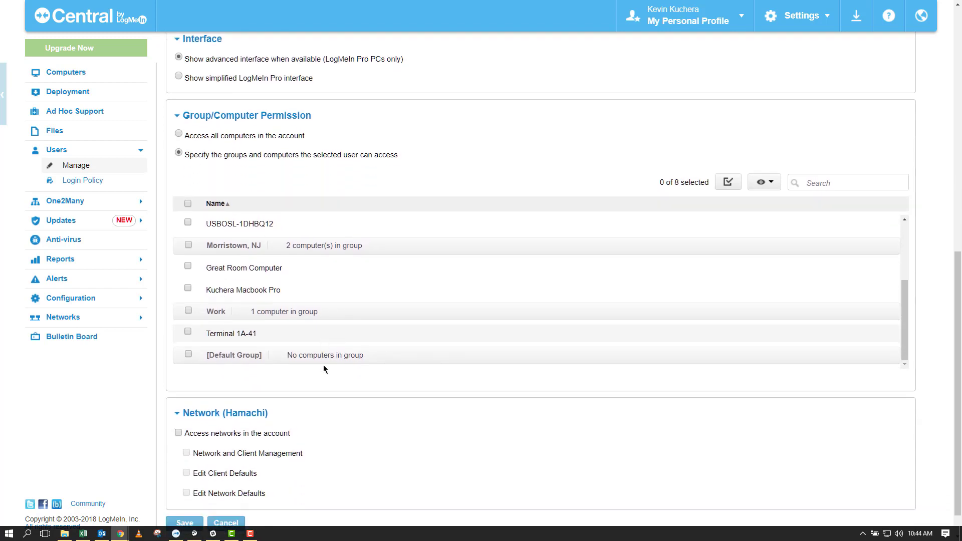
pyautogui.click(186, 489)
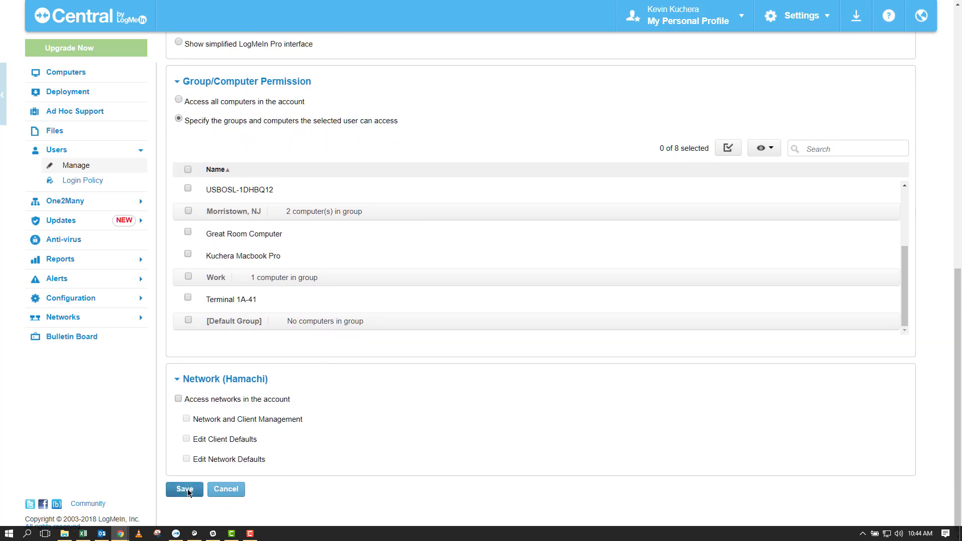